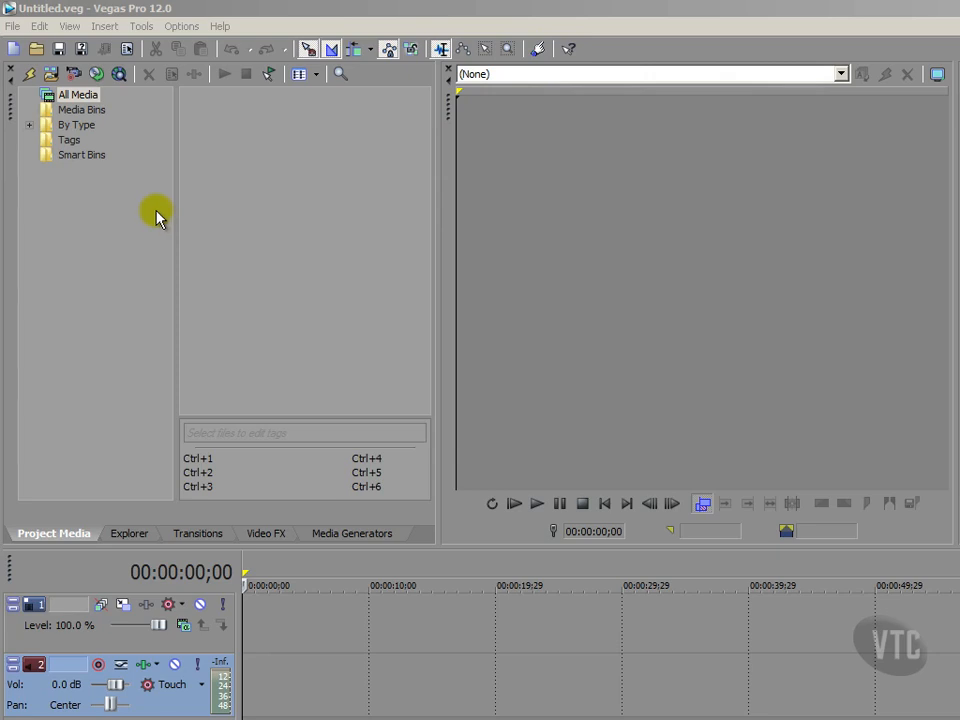
Step: Open the toolbar customization and remove the Interactive Tutorials button from the current toolbar buttons
{"action": "left_click", "coordinate": [185, 28]}
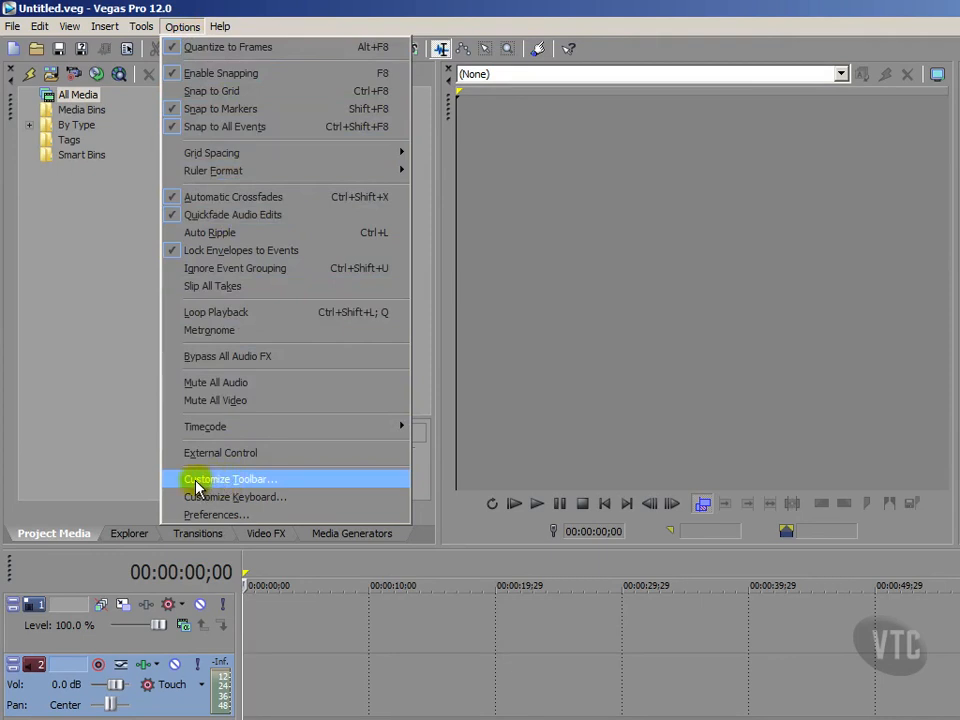
{"action": "left_click", "coordinate": [252, 481]}
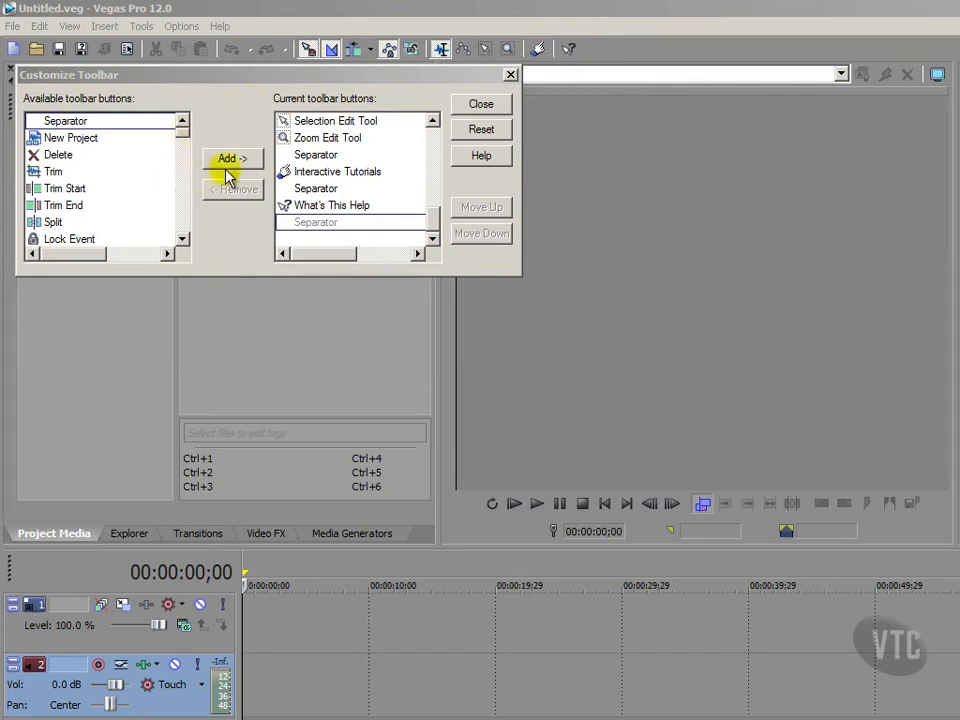
{"action": "left_click", "coordinate": [329, 174]}
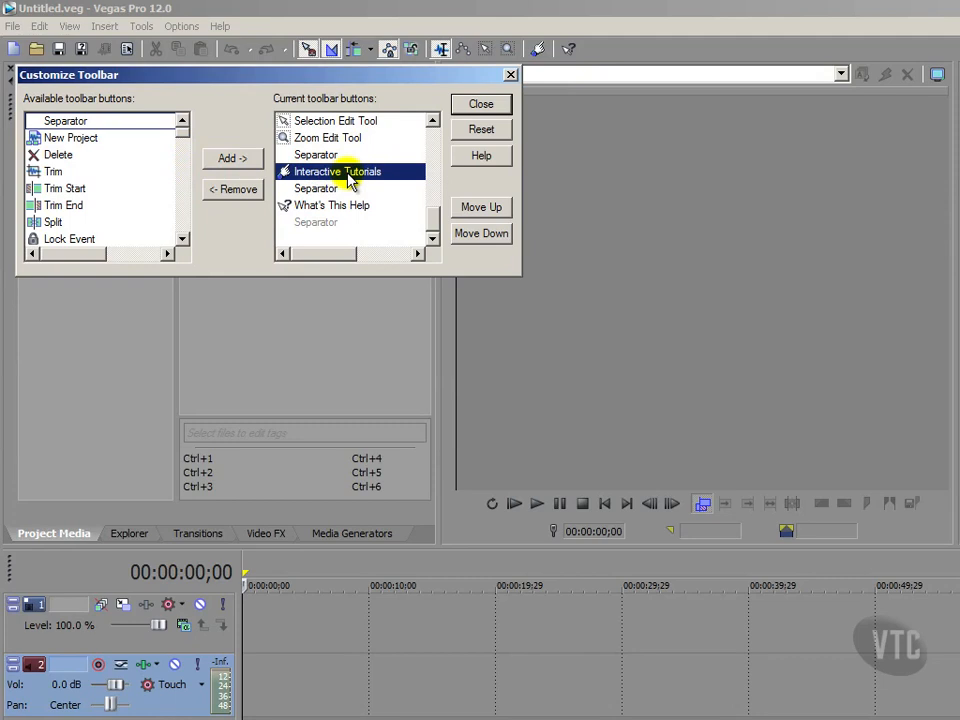
{"action": "left_click", "coordinate": [226, 189]}
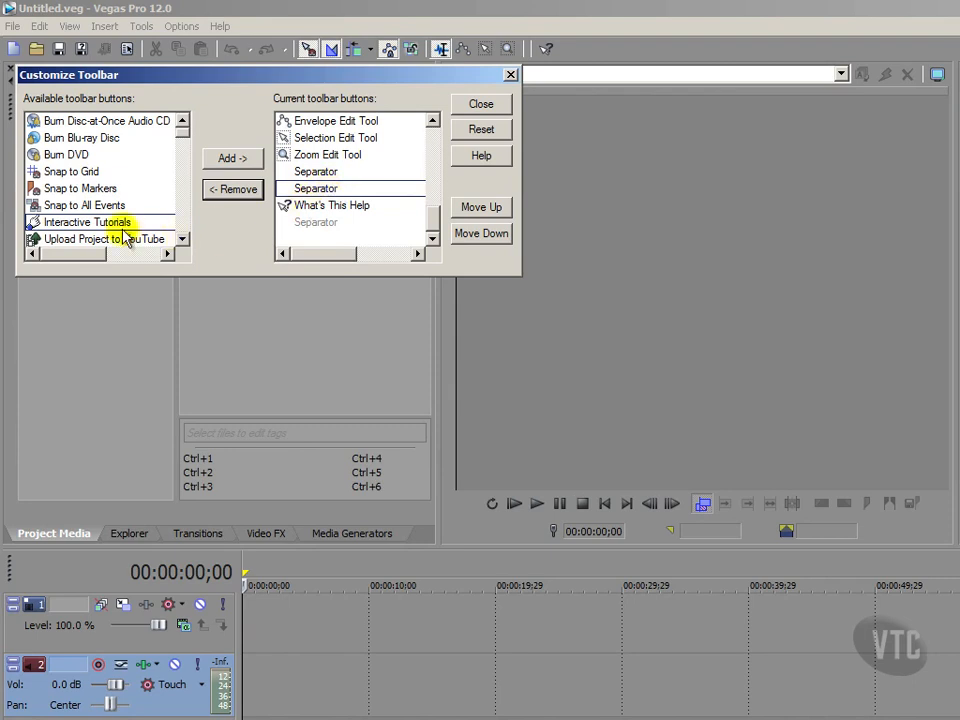
Step: Add the Interactive Tutorials button back to the current toolbar buttons, before the separator that precedes What's This Help
{"action": "left_click", "coordinate": [90, 224]}
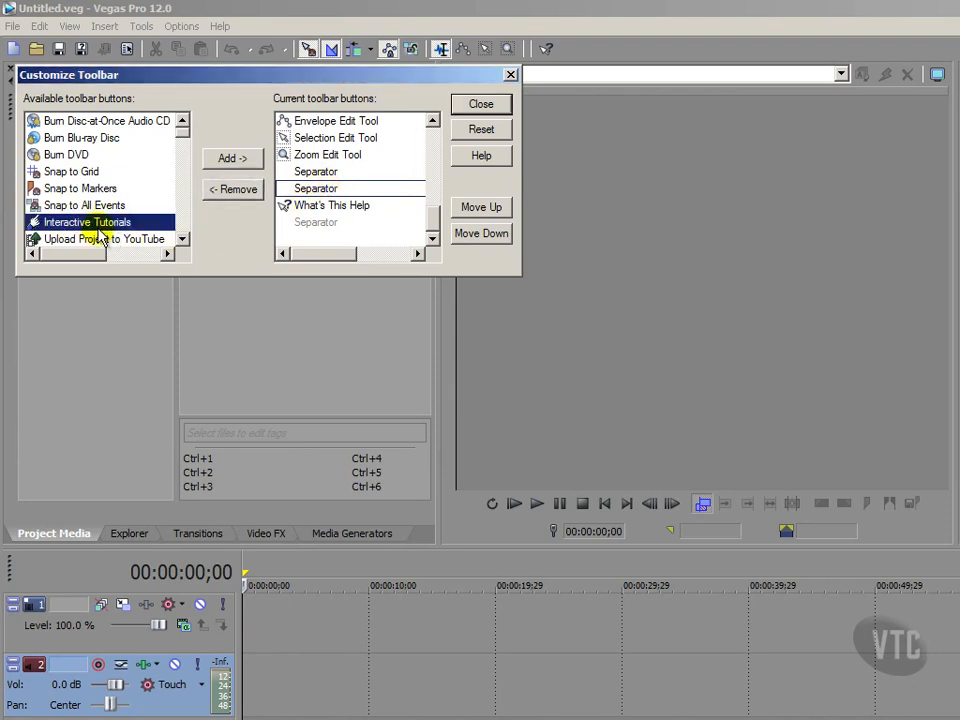
{"action": "left_click", "coordinate": [231, 160]}
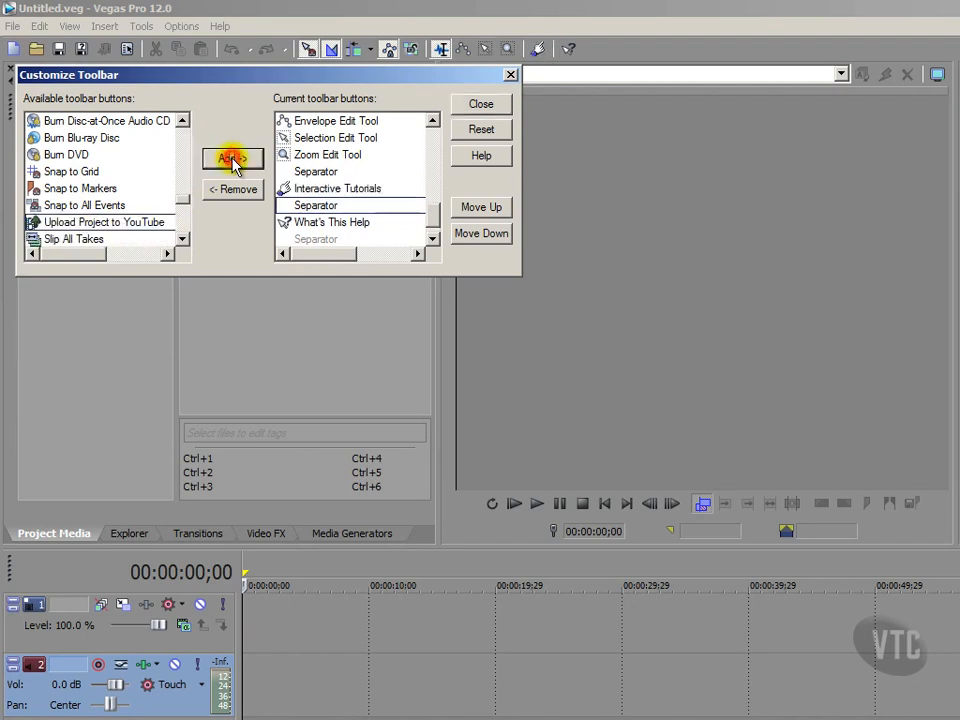
{"action": "left_click", "coordinate": [318, 192]}
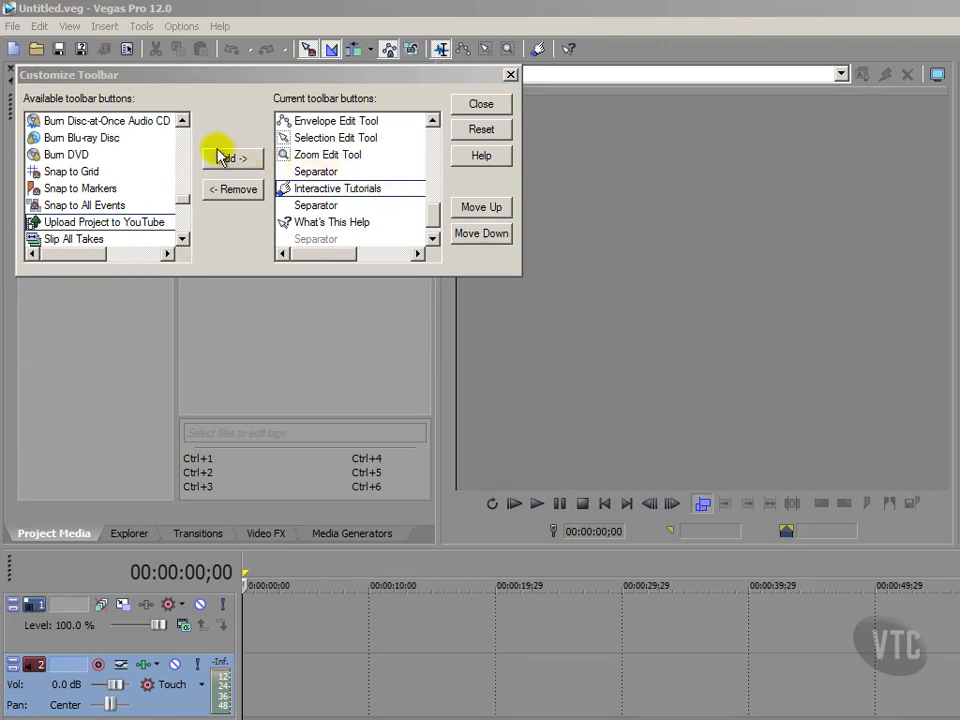
Step: Move the Properties button up one place in the current toolbar buttons, ahead of Render As
{"action": "left_click_drag", "start_coordinate": [184, 197], "coordinate": [183, 120]}
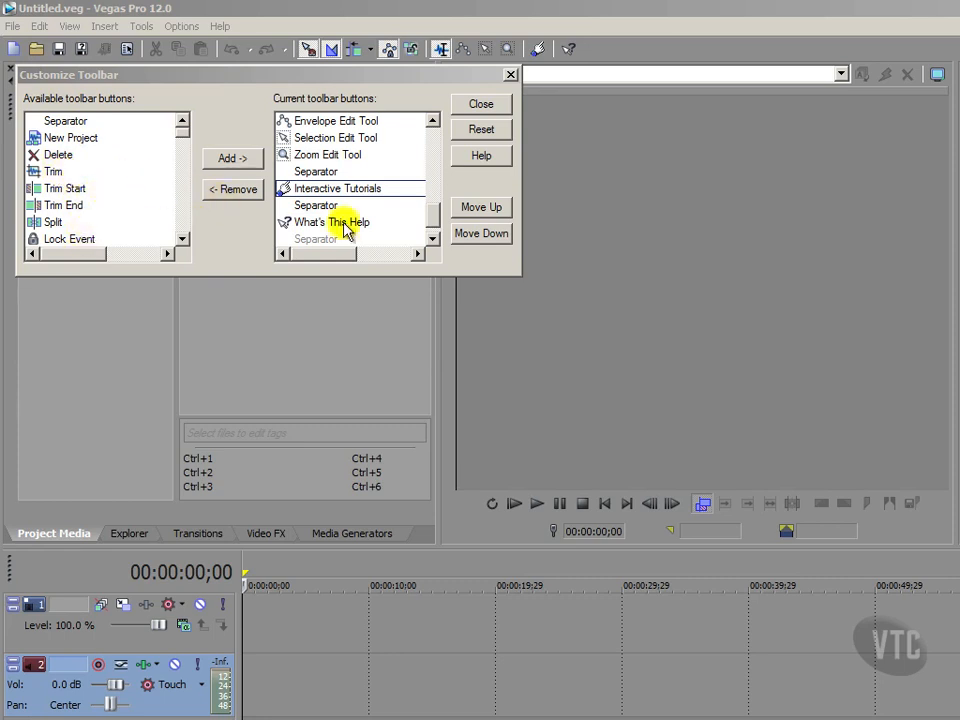
{"action": "left_click_drag", "start_coordinate": [431, 214], "coordinate": [432, 140]}
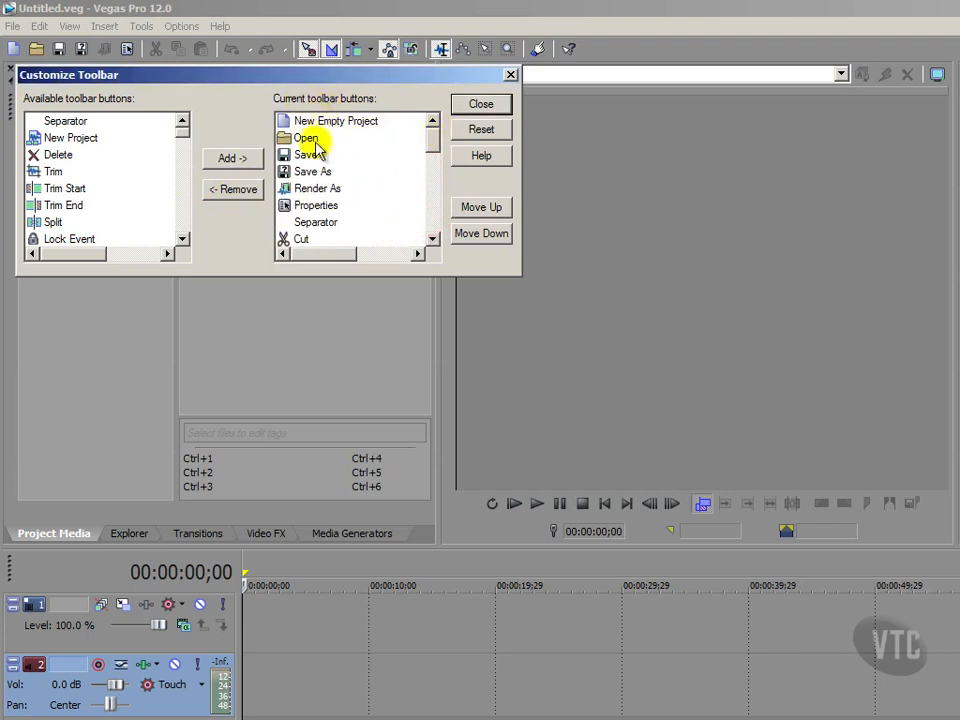
{"action": "left_click", "coordinate": [313, 208]}
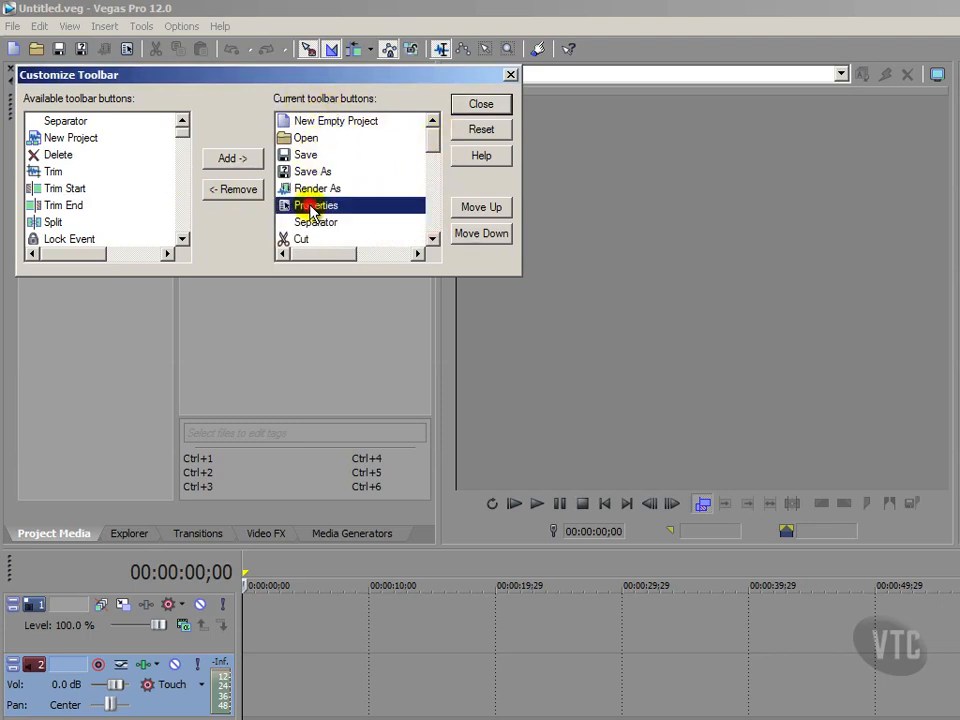
{"action": "left_click", "coordinate": [480, 210]}
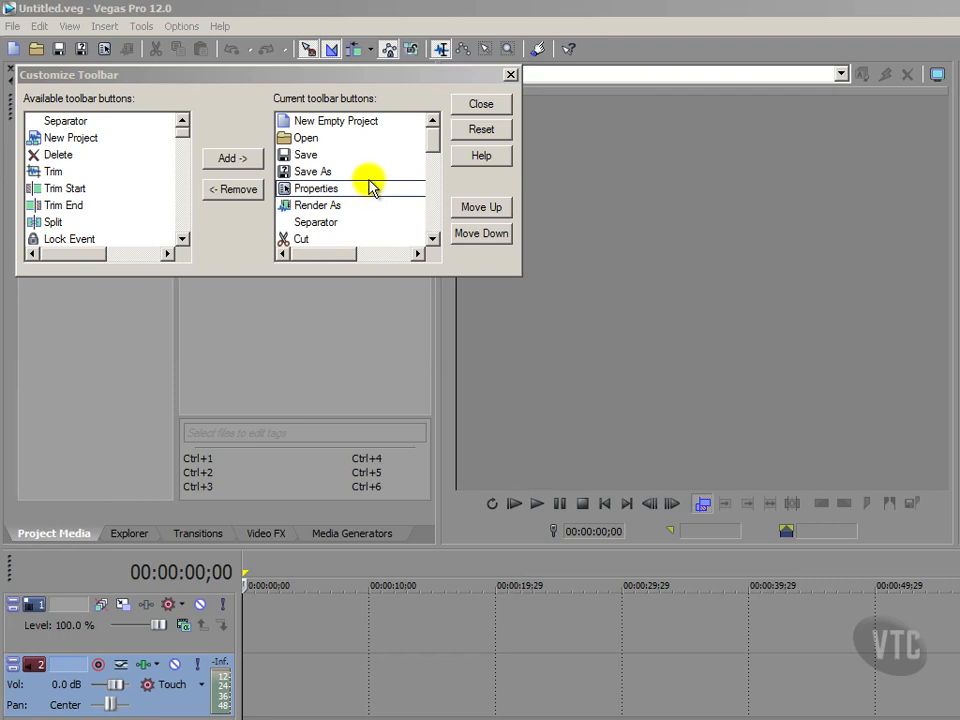
Step: Move the Properties button back down below Render As and close the toolbar customization
{"action": "left_click", "coordinate": [318, 190]}
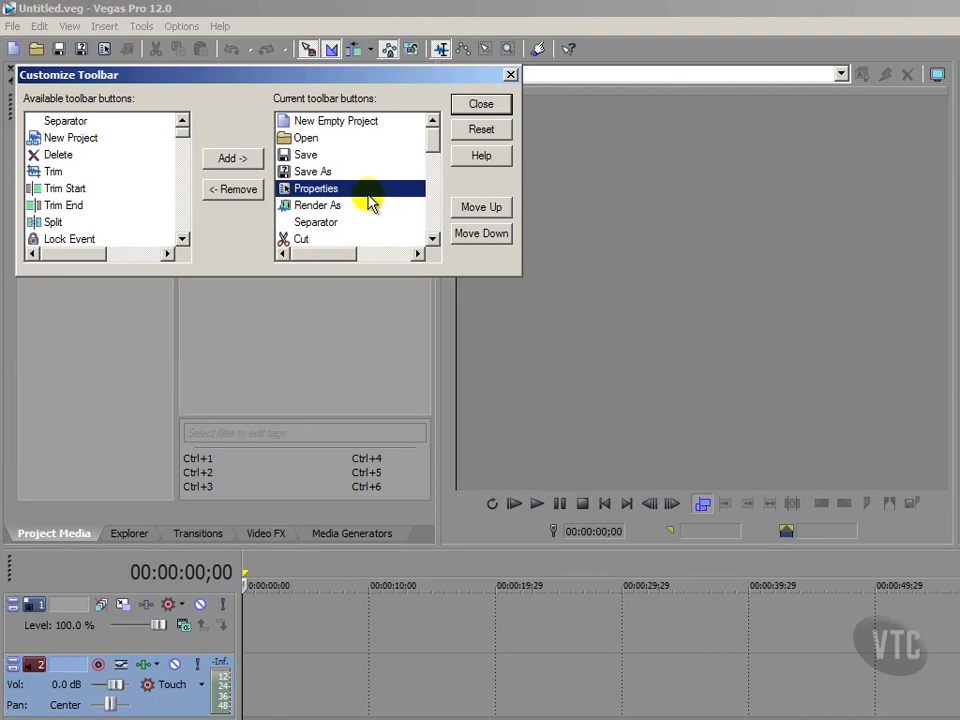
{"action": "left_click", "coordinate": [480, 236]}
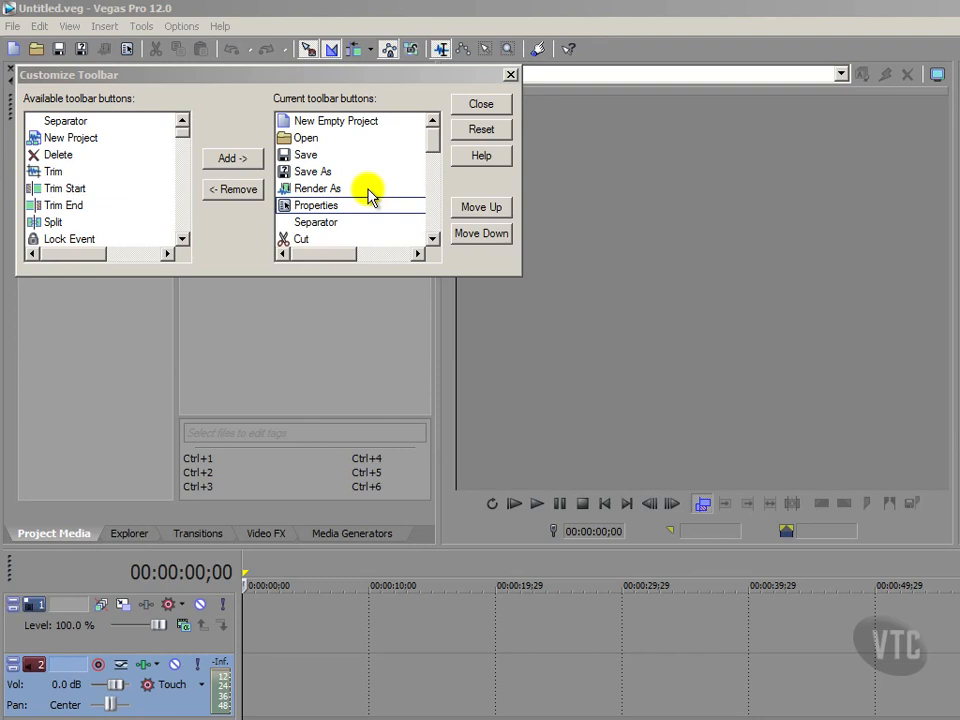
{"action": "left_click", "coordinate": [482, 107]}
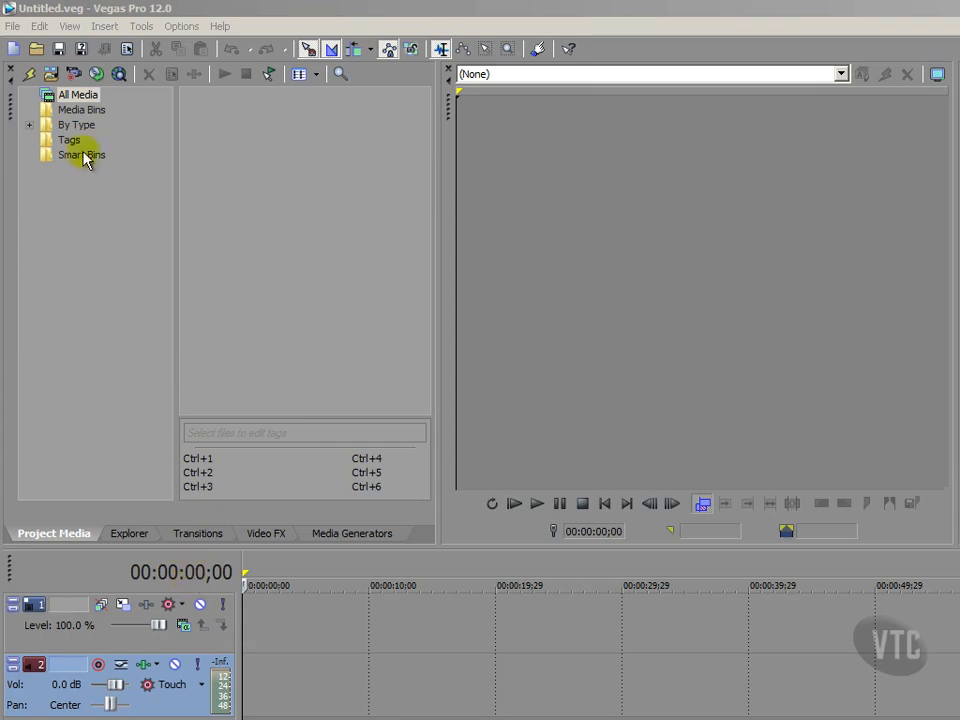
Step: Import the video file ZOOM0011.MOV from the Zoom Q3HD folder into the project media
{"action": "left_click", "coordinate": [13, 26]}
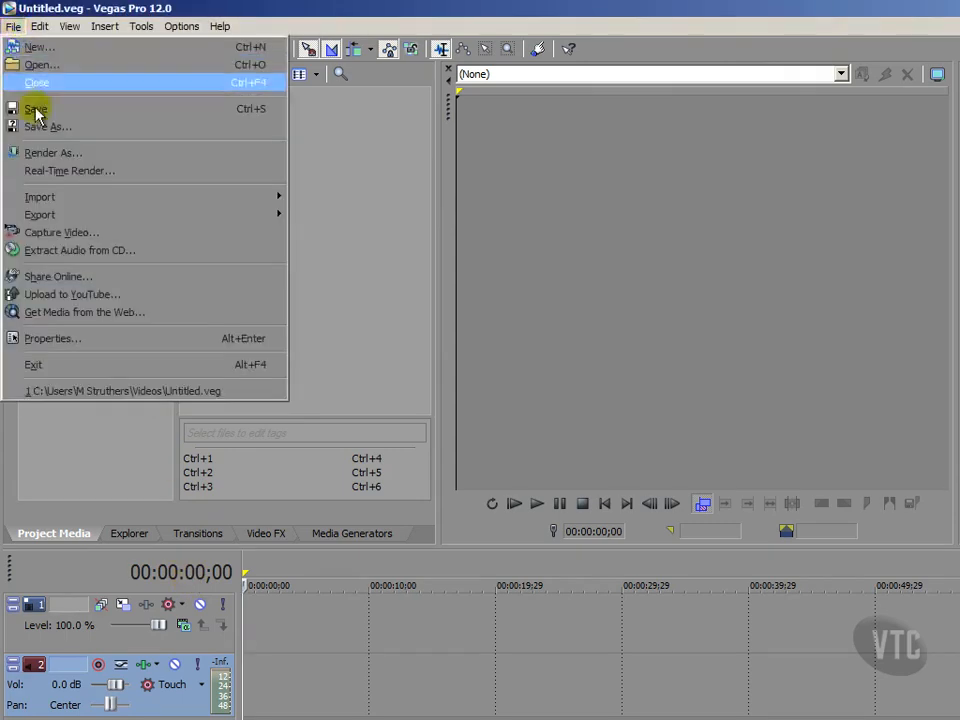
{"action": "mouse_move", "coordinate": [79, 199]}
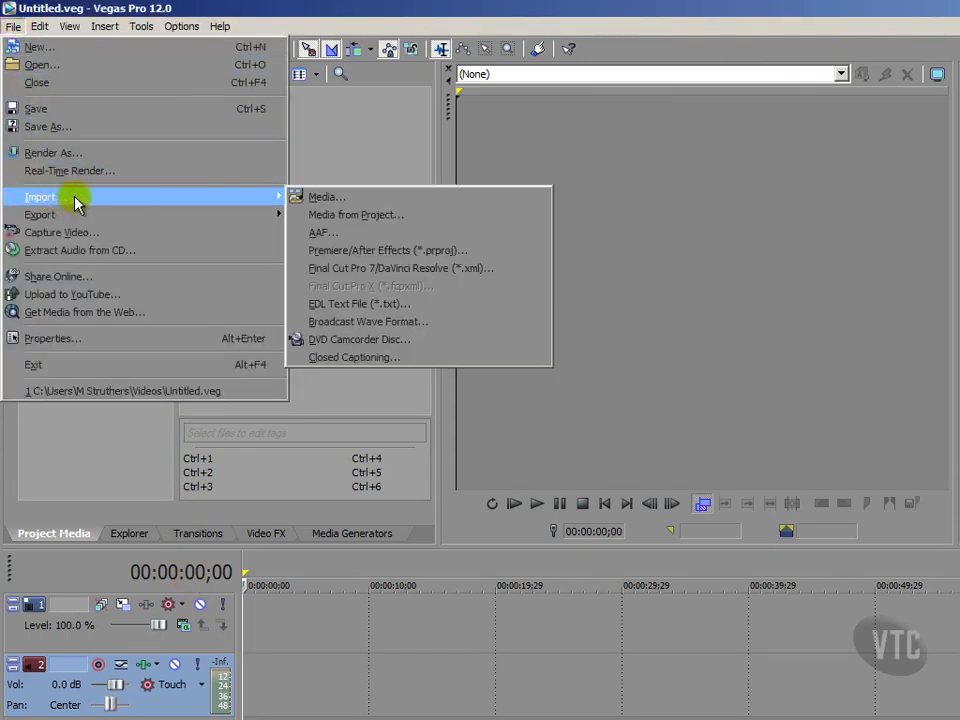
{"action": "left_click", "coordinate": [318, 200]}
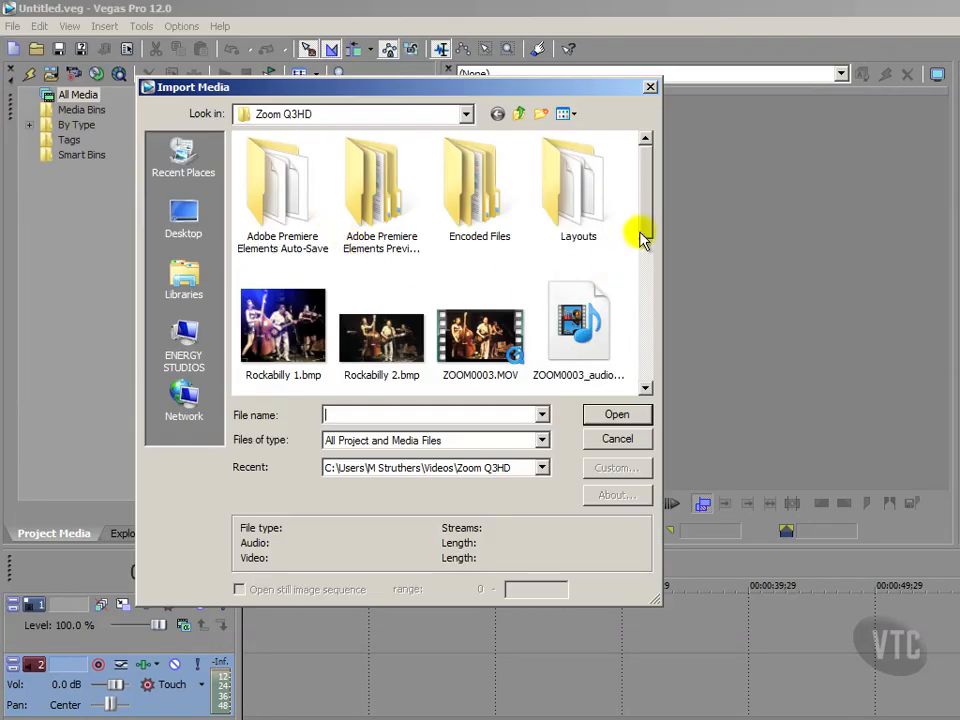
{"action": "left_click_drag", "start_coordinate": [645, 236], "coordinate": [643, 379]}
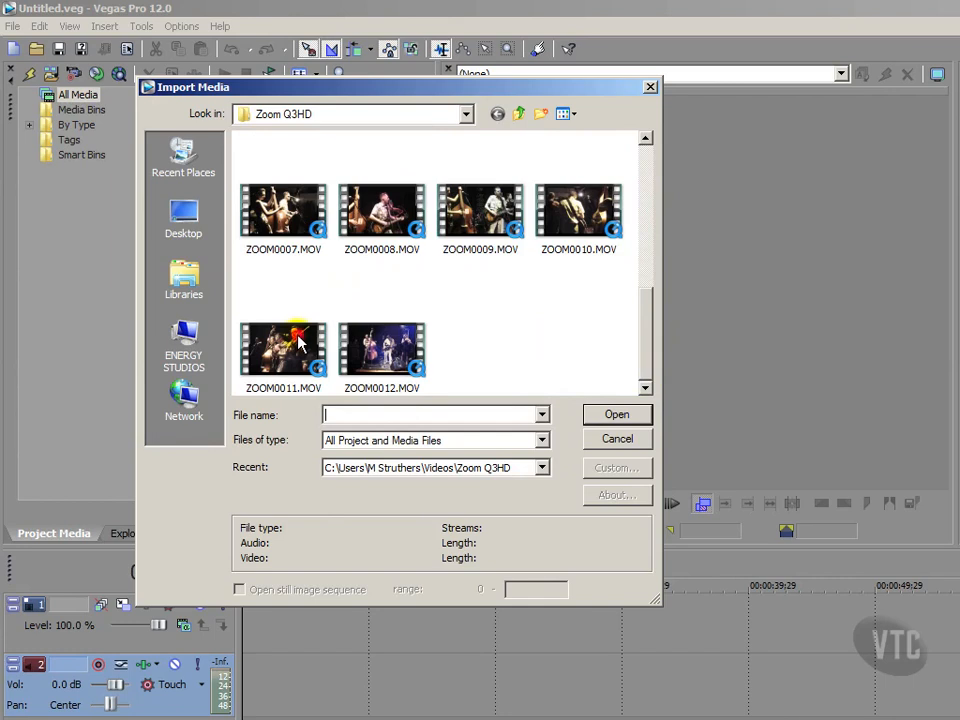
{"action": "left_click", "coordinate": [298, 343]}
{"action": "left_click", "coordinate": [600, 414]}
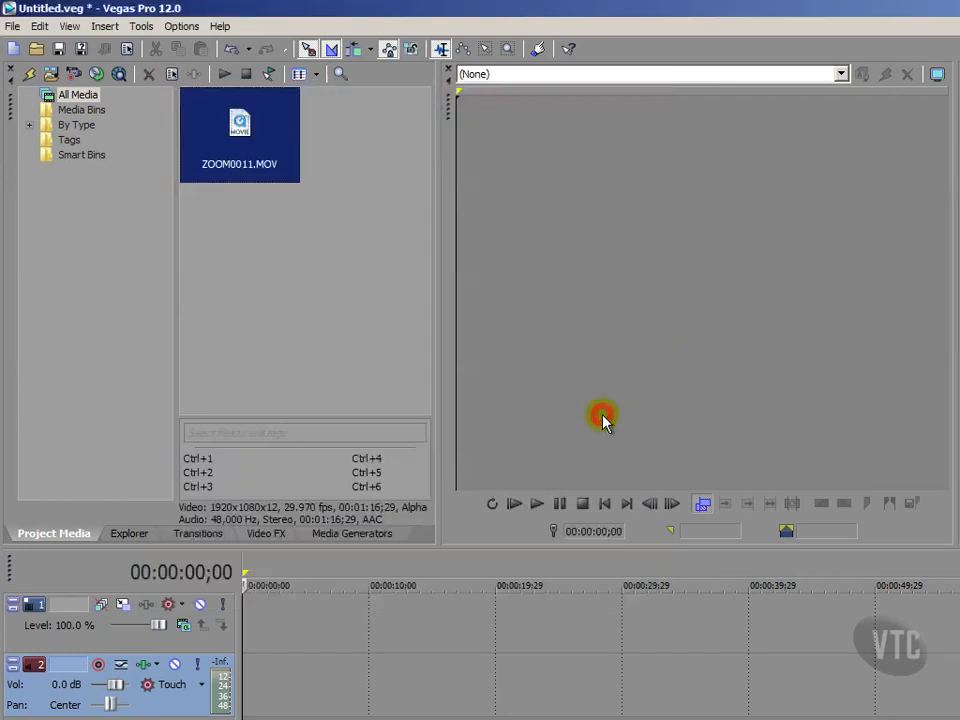
Step: Add the ZOOM0011.MOV clip to the start of the timeline and place the cursor at its end, at 00:00:49;20
{"action": "double_click", "coordinate": [246, 125]}
{"action": "left_click", "coordinate": [253, 210]}
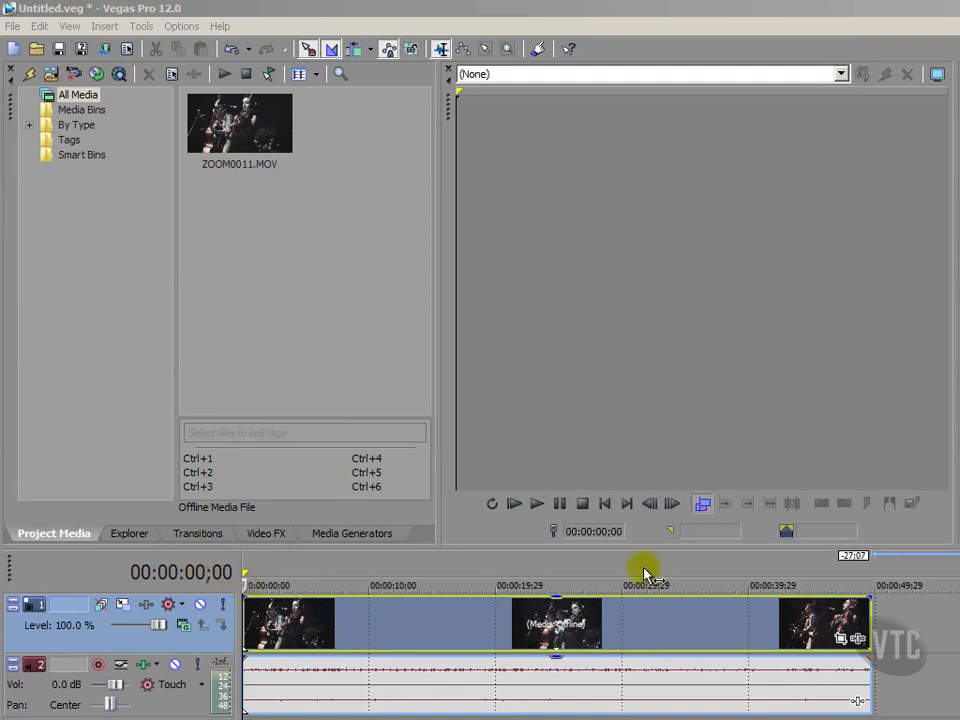
{"action": "left_click", "coordinate": [870, 585]}
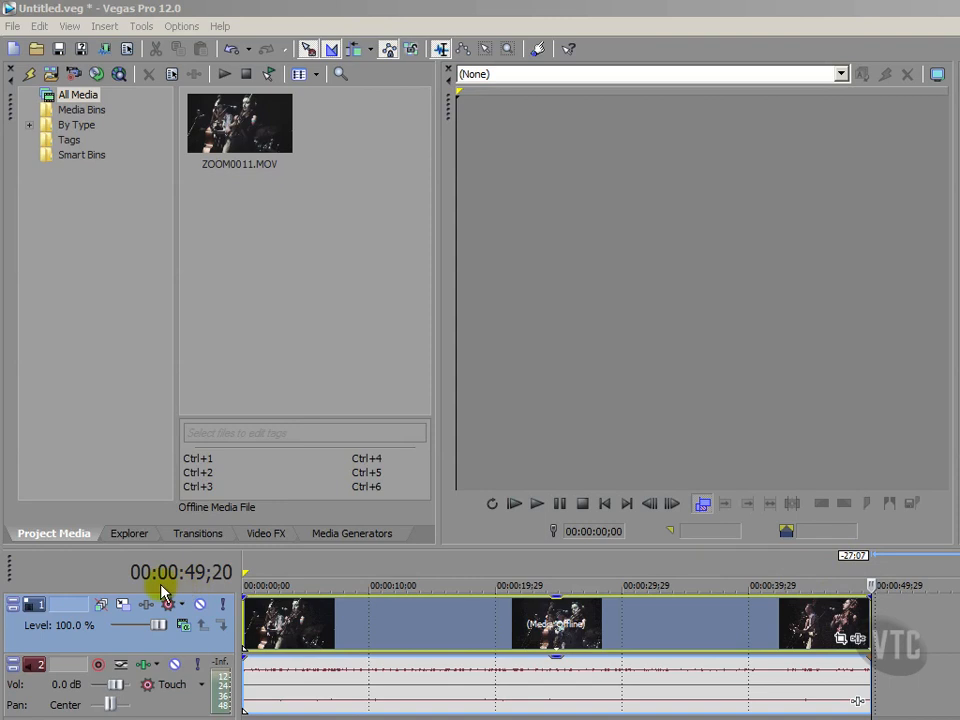
Step: Look through the time format options of the timeline's time display without choosing one
{"action": "left_click", "coordinate": [212, 586]}
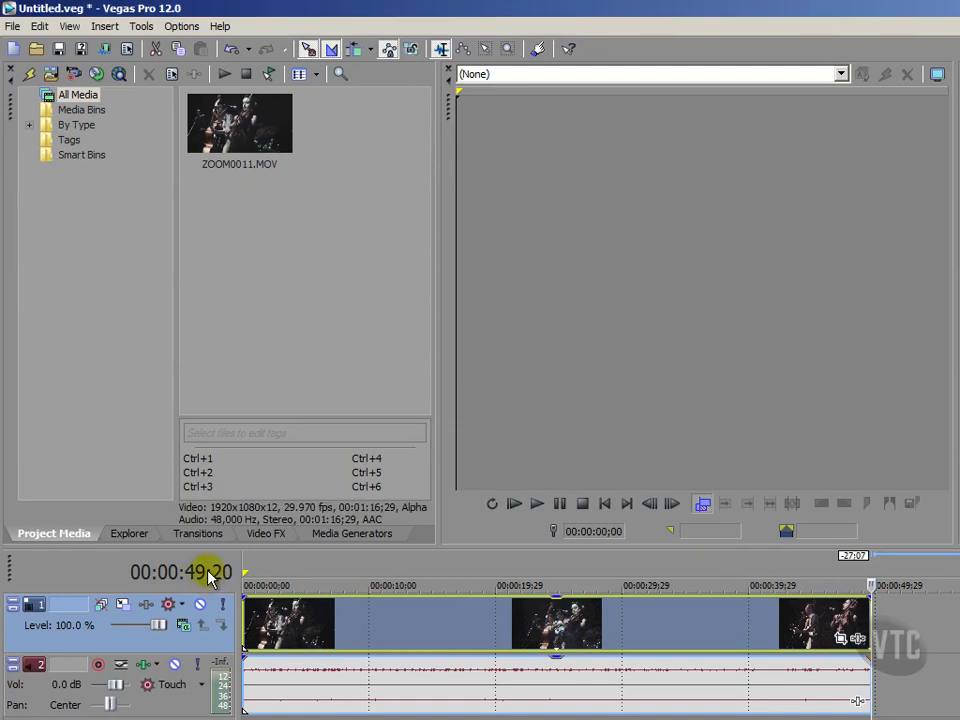
{"action": "right_click", "coordinate": [210, 577]}
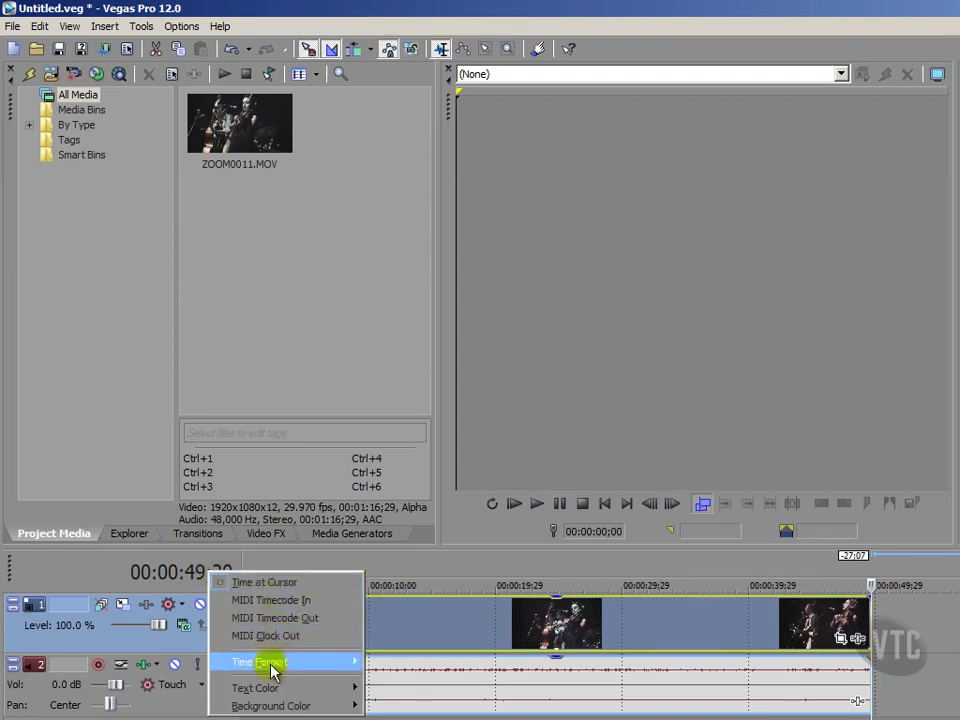
{"action": "mouse_move", "coordinate": [266, 662]}
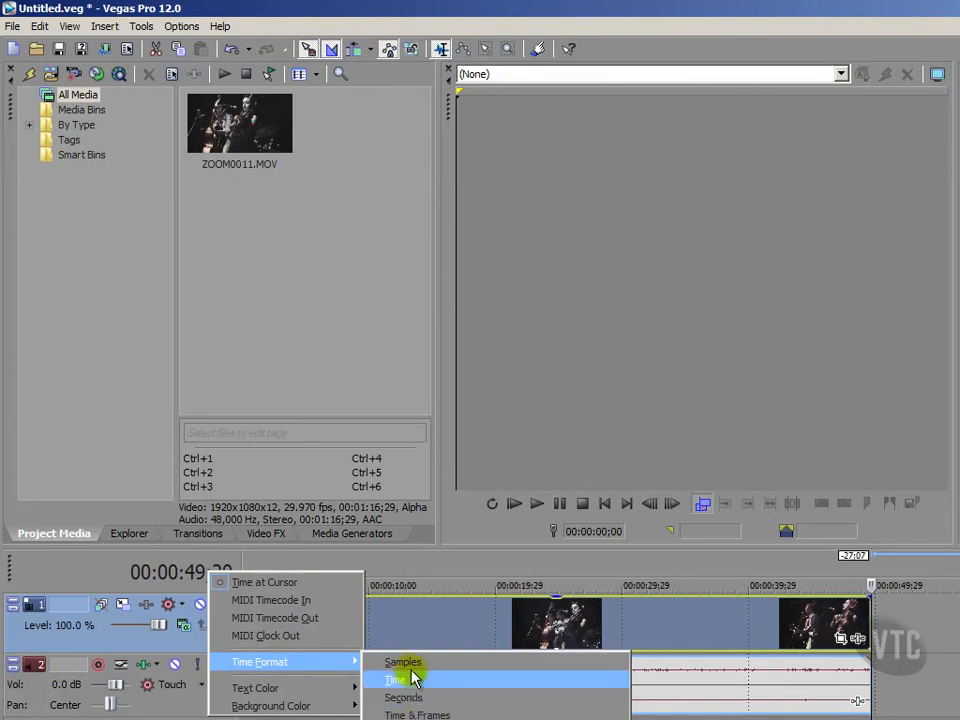
{"action": "left_click", "coordinate": [388, 568]}
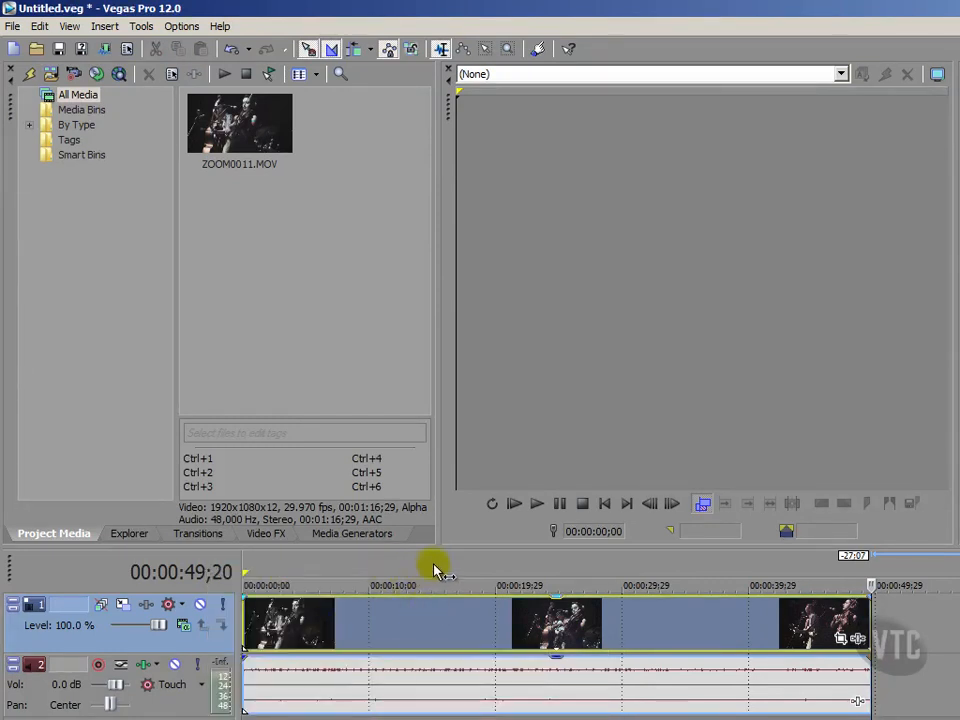
{"action": "left_click", "coordinate": [112, 470]}
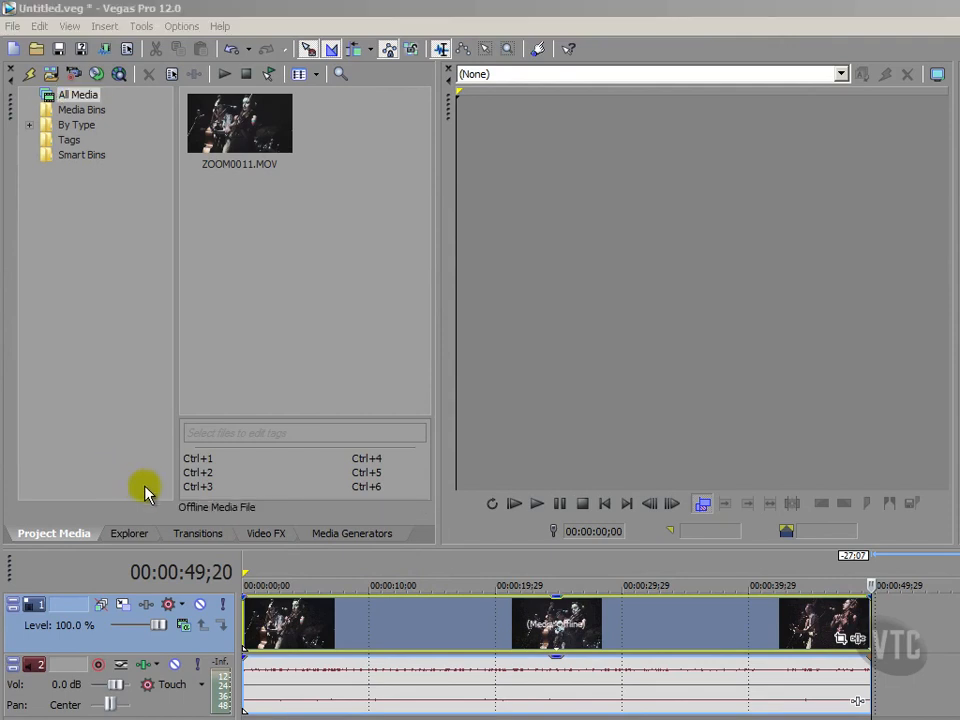
Step: Move the timeline cursor to about 00:00:19;08, back to the start, and then to about 00:00:11;17
{"action": "left_click", "coordinate": [486, 568]}
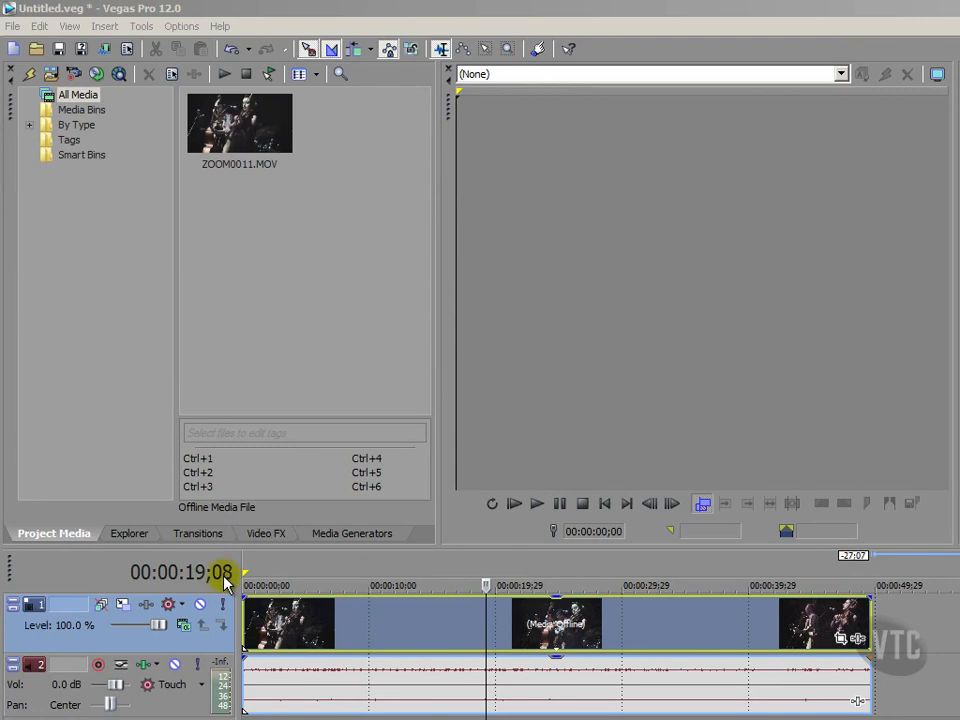
{"action": "left_click_drag", "start_coordinate": [485, 585], "coordinate": [222, 590]}
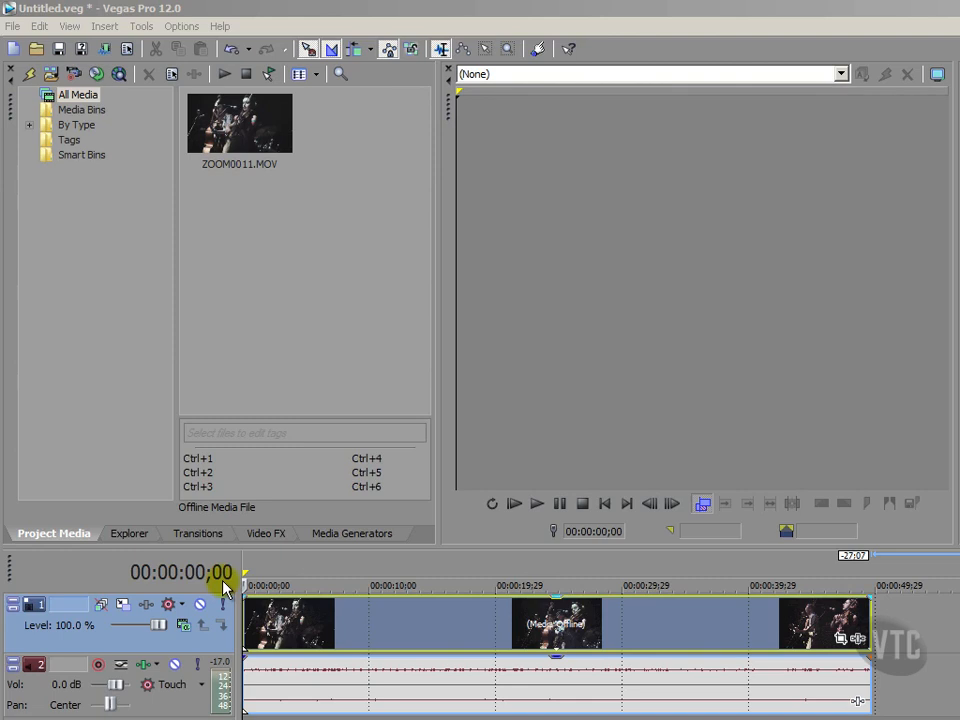
{"action": "left_click", "coordinate": [388, 582]}
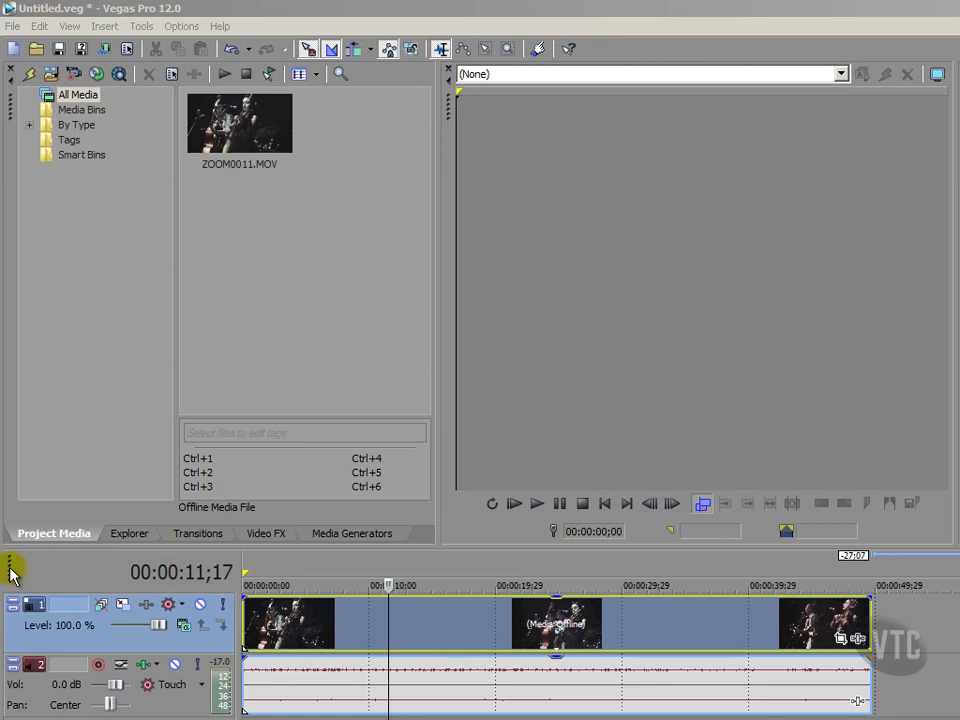
Step: Undock the time display into a floating window, then dock it back above the track headers
{"action": "left_click_drag", "start_coordinate": [12, 572], "coordinate": [300, 360]}
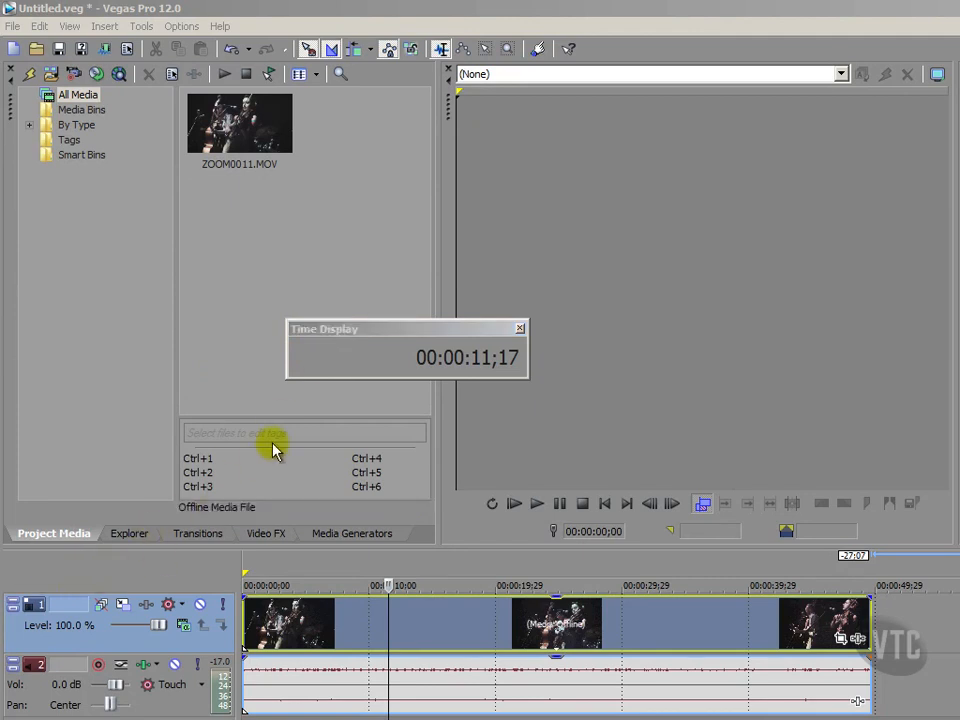
{"action": "left_click", "coordinate": [318, 332]}
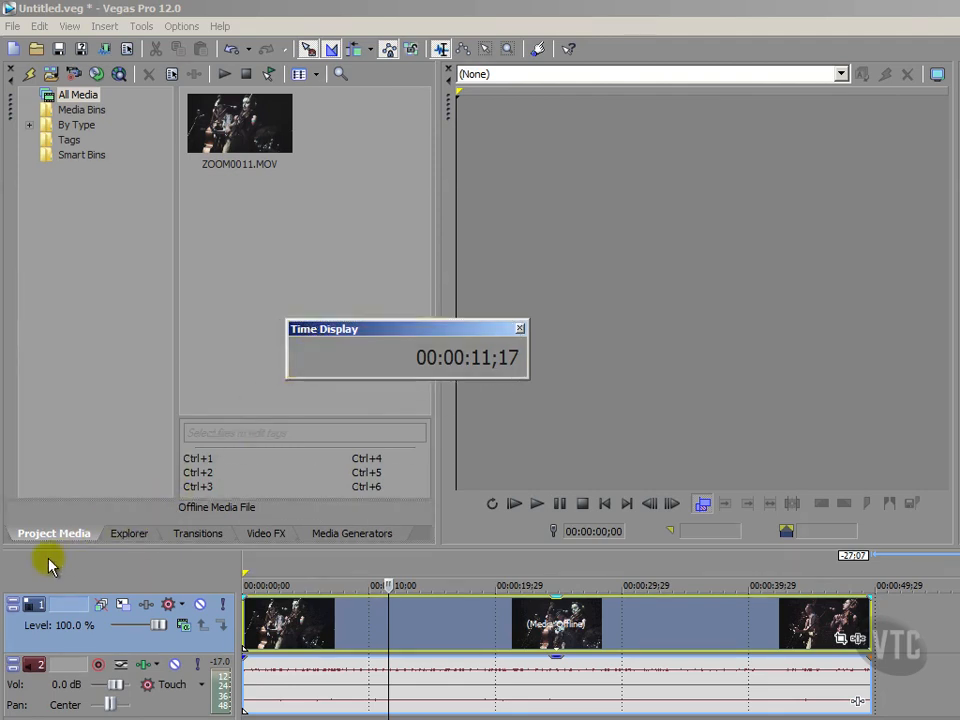
{"action": "left_click_drag", "start_coordinate": [33, 570], "coordinate": [33, 568]}
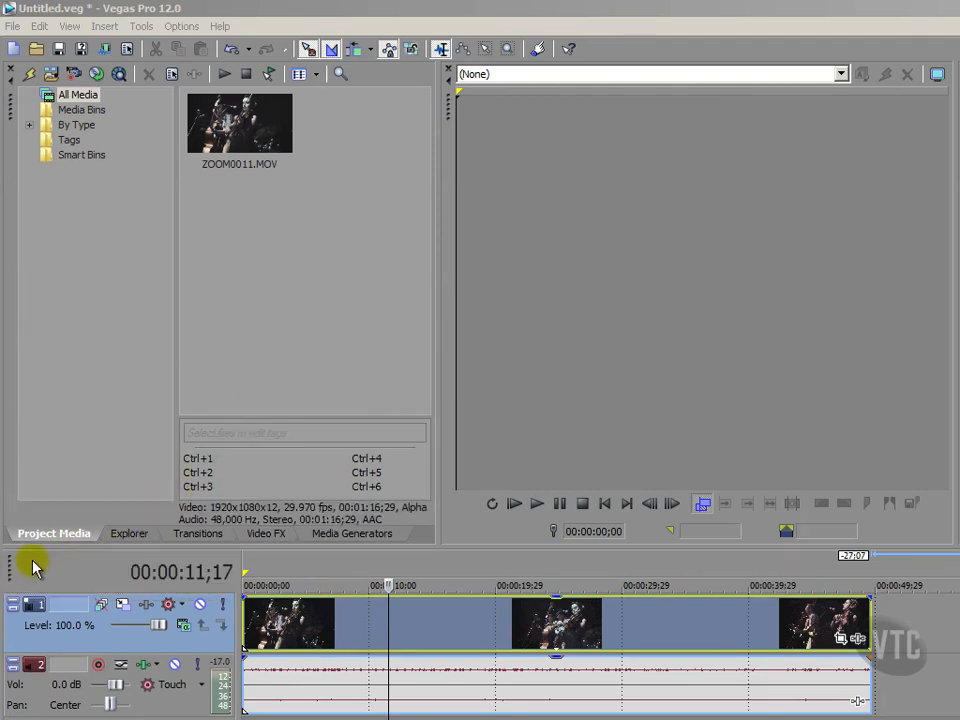